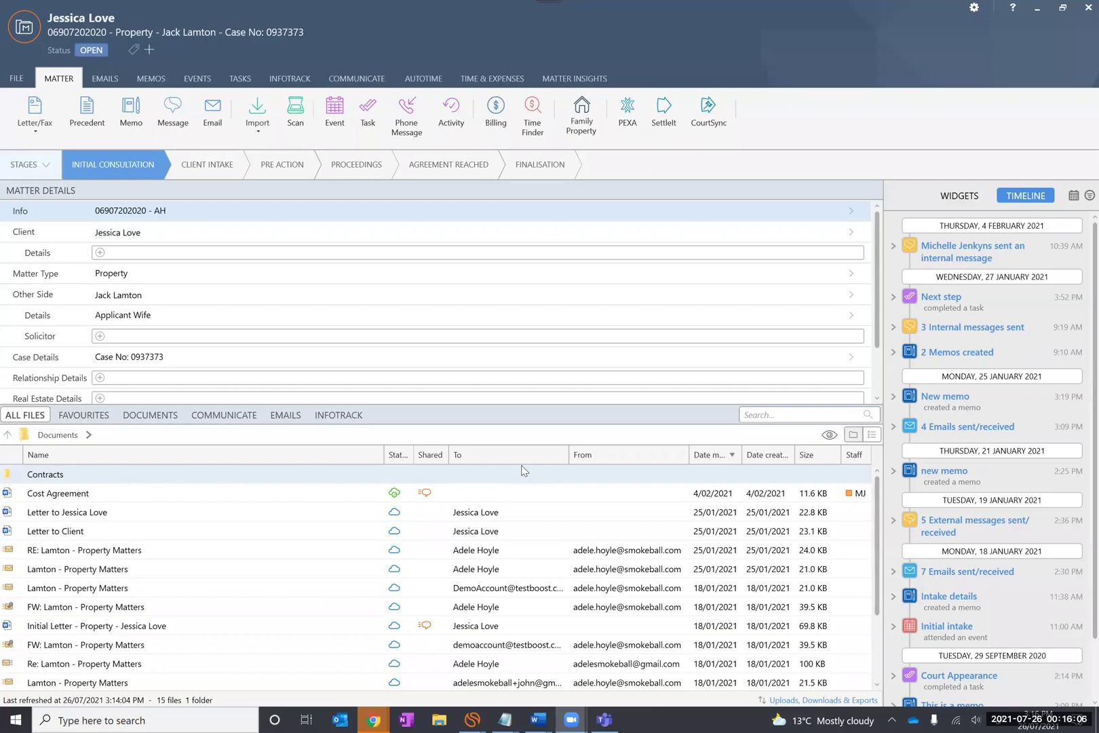
View the automatically recorded time, step the activity chart back to May 2021, then return to the matter details.
left_click(436, 77)
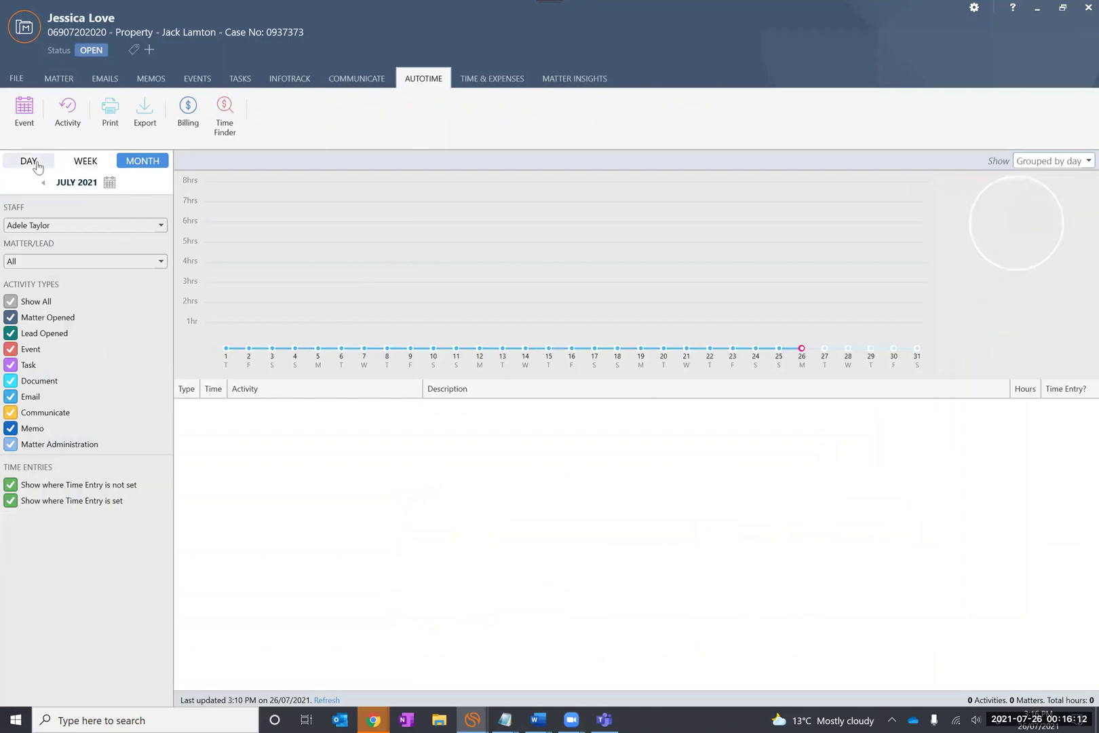
left_click(42, 183)
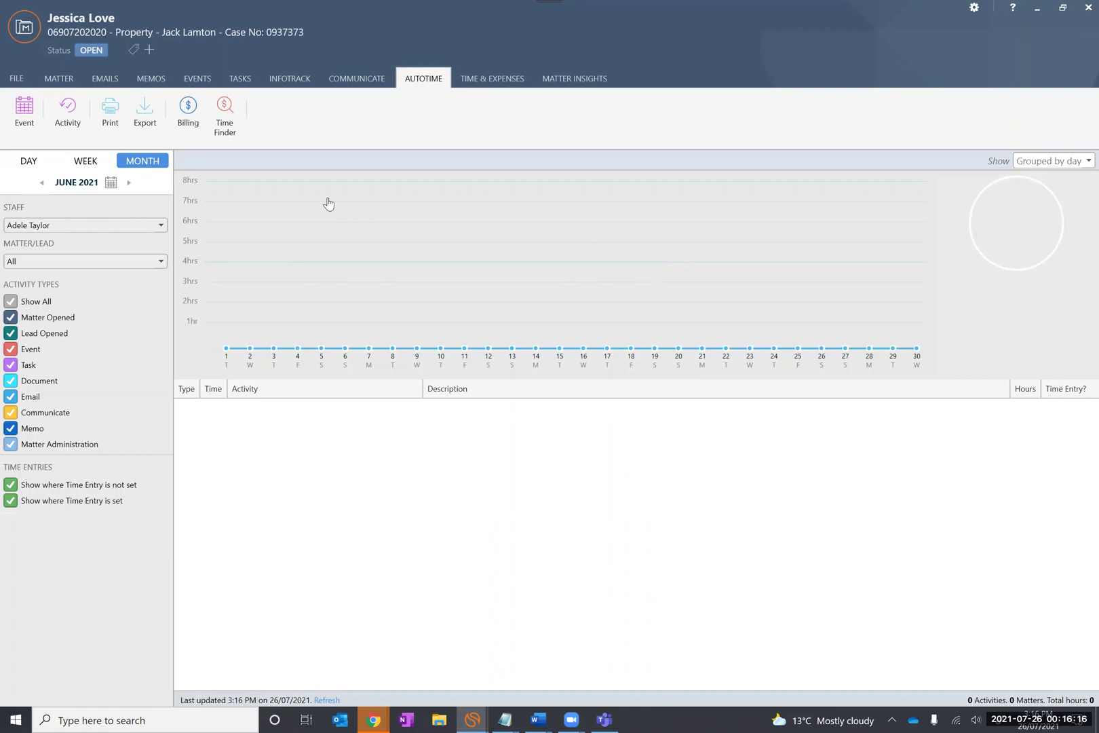
left_click(43, 183)
left_click(59, 78)
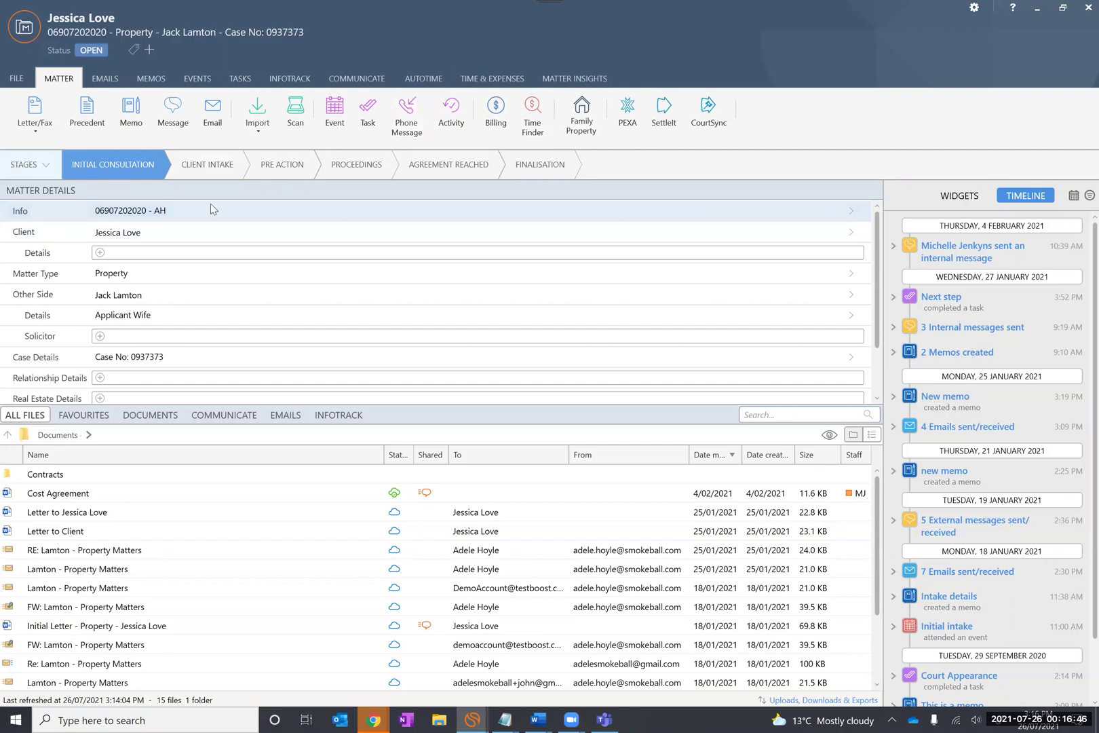
In the matter's Billing settings, switch the billing type from Fixed Fee to Time Based.
left_click(848, 212)
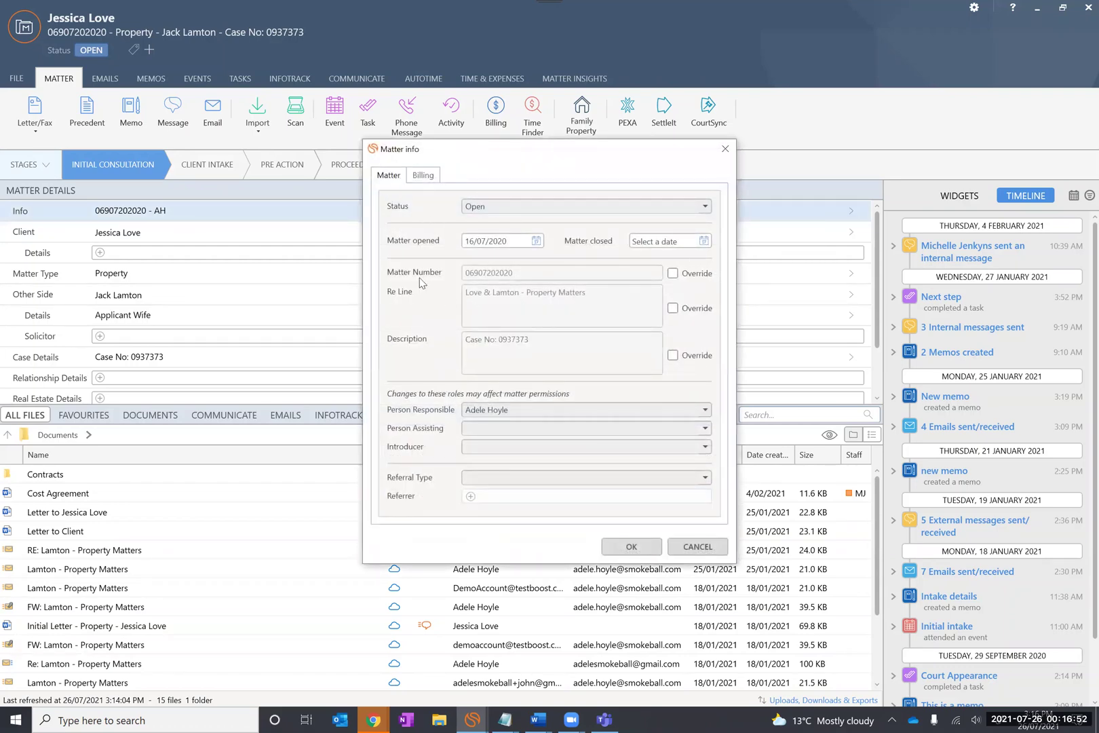
left_click(424, 176)
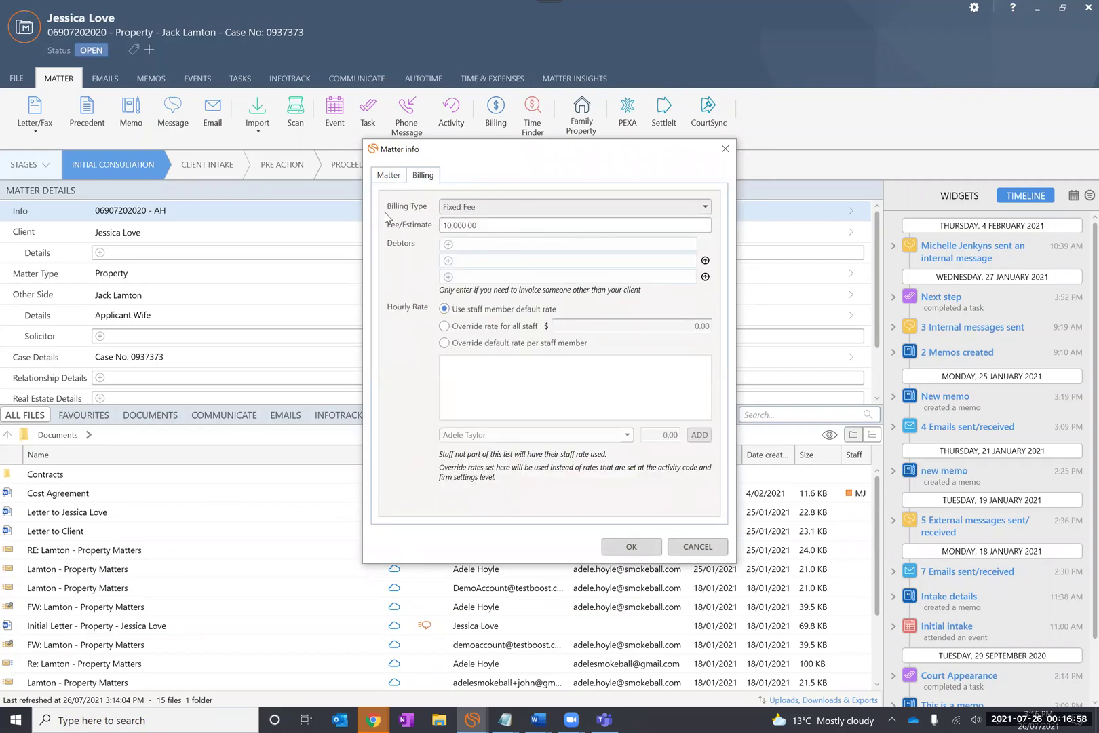
left_click(474, 213)
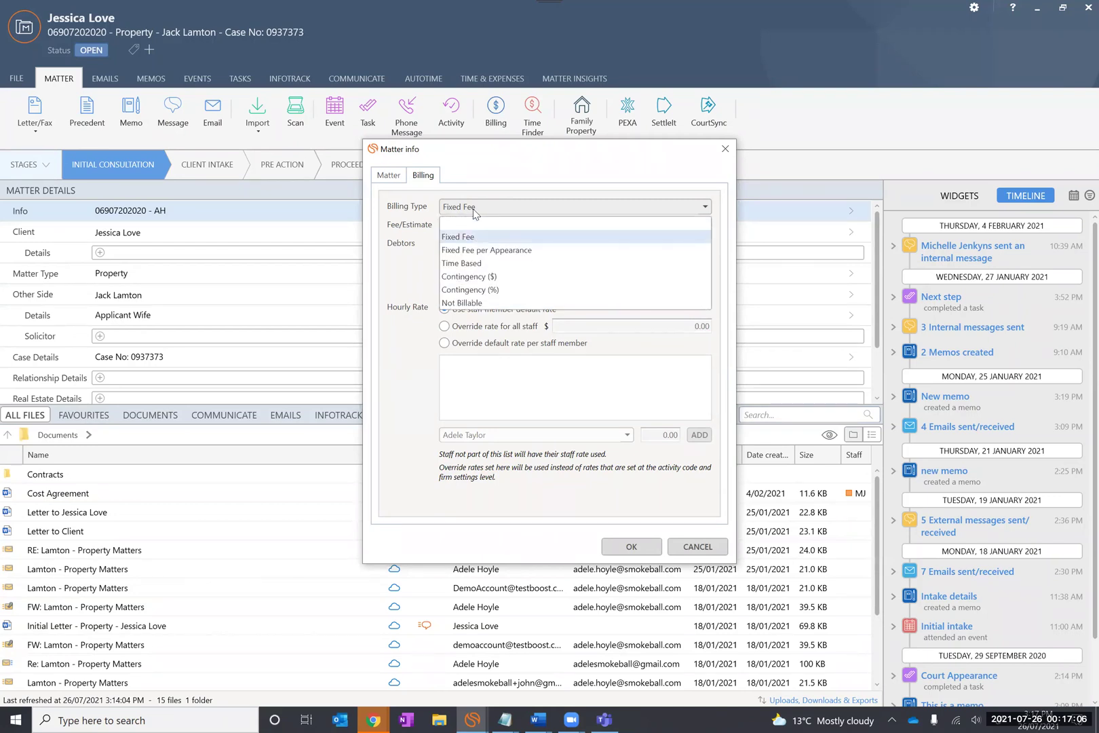
left_click(473, 263)
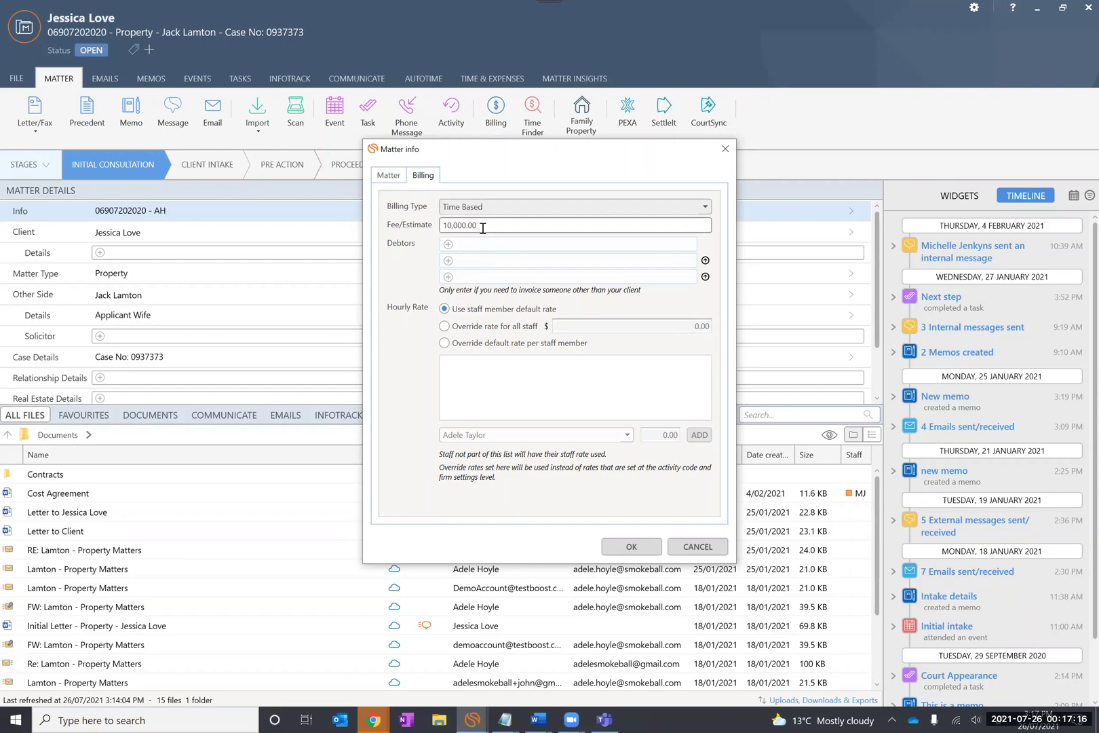
left_click(628, 547)
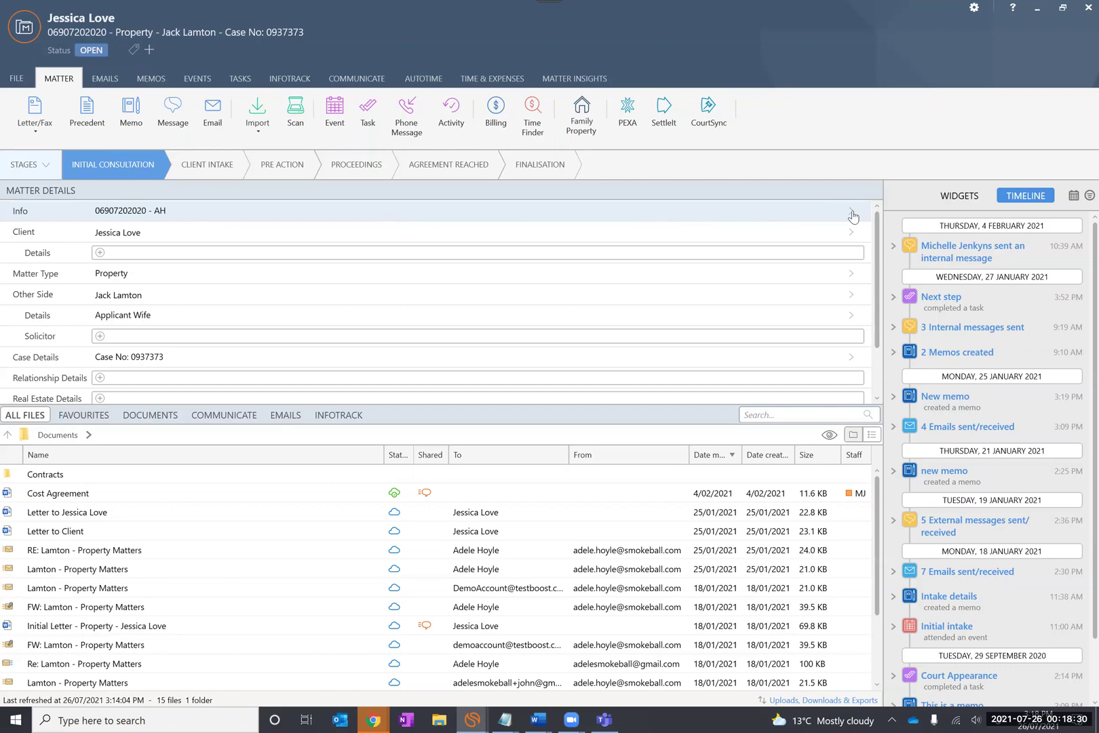
left_click(555, 215)
left_click(543, 209)
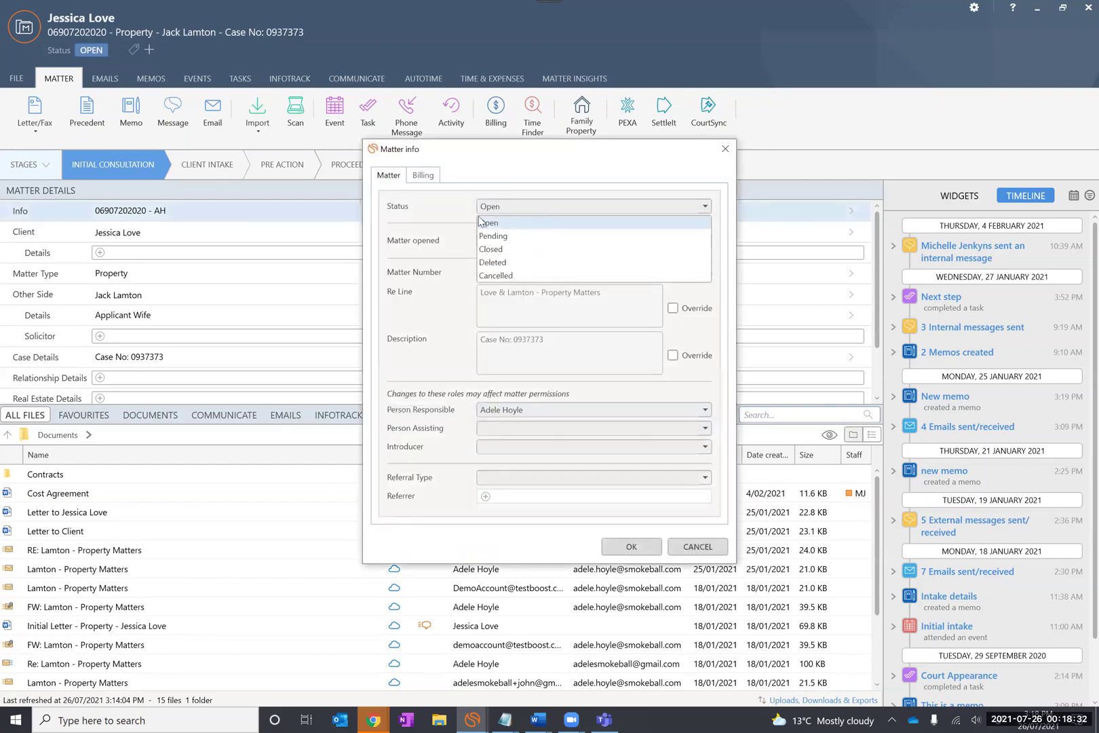
left_click(483, 223)
left_click(424, 175)
left_click(518, 207)
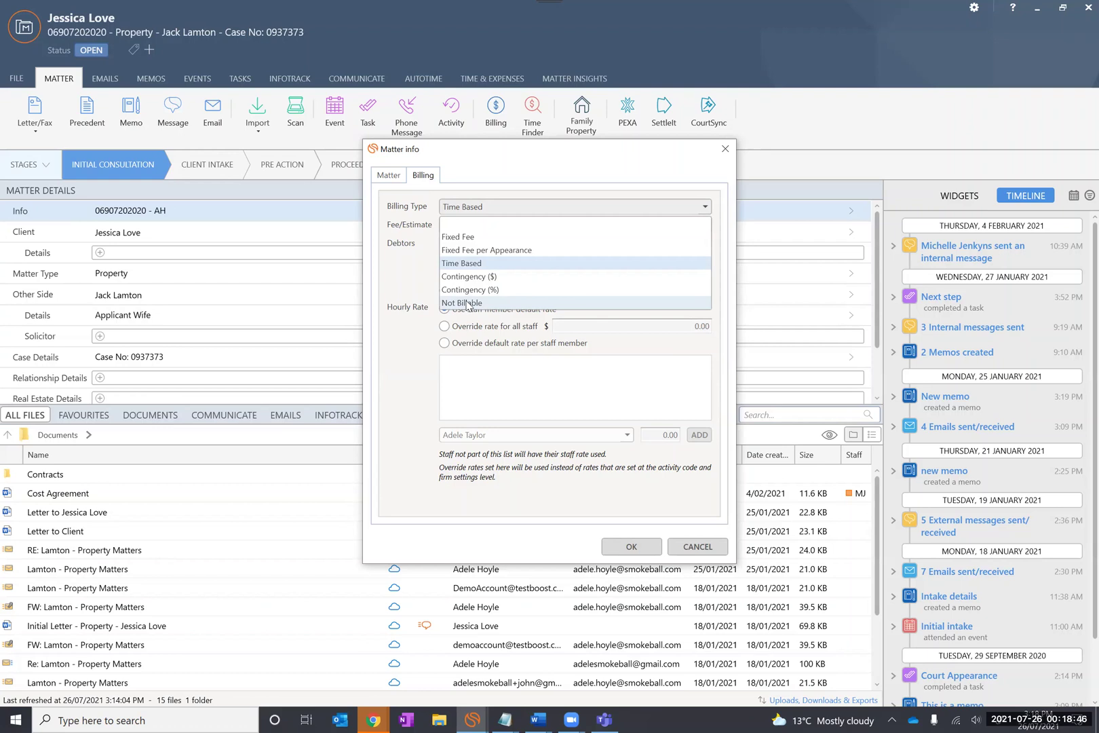
left_click(722, 156)
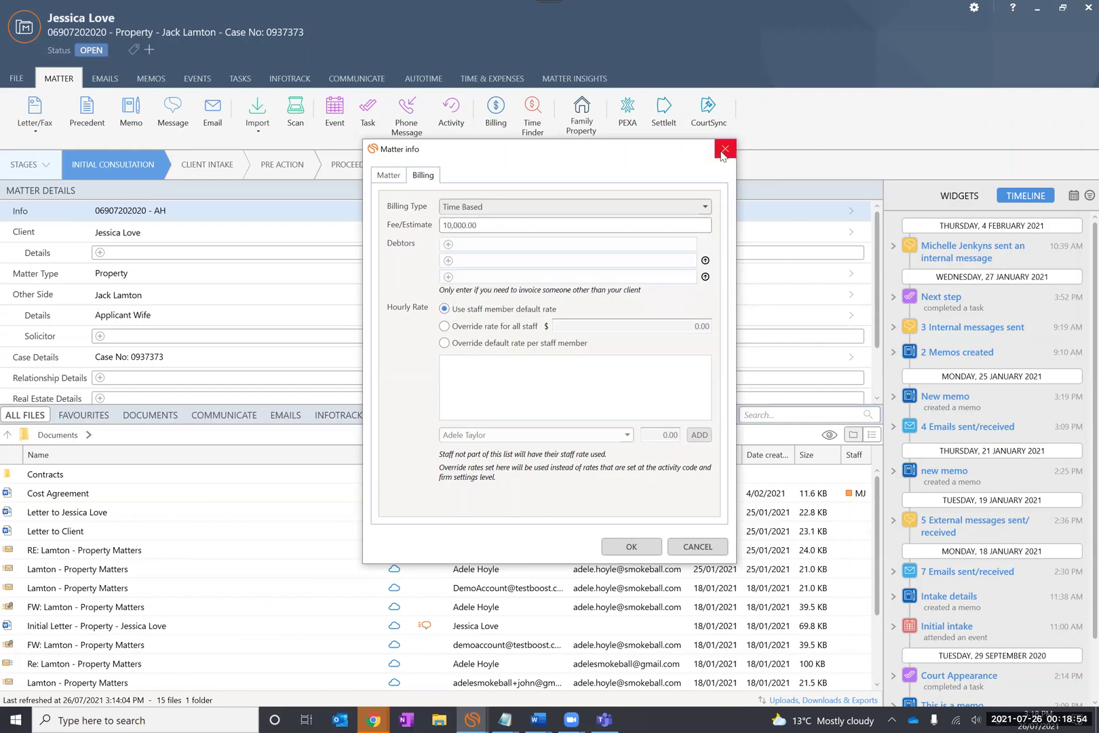
left_click(724, 149)
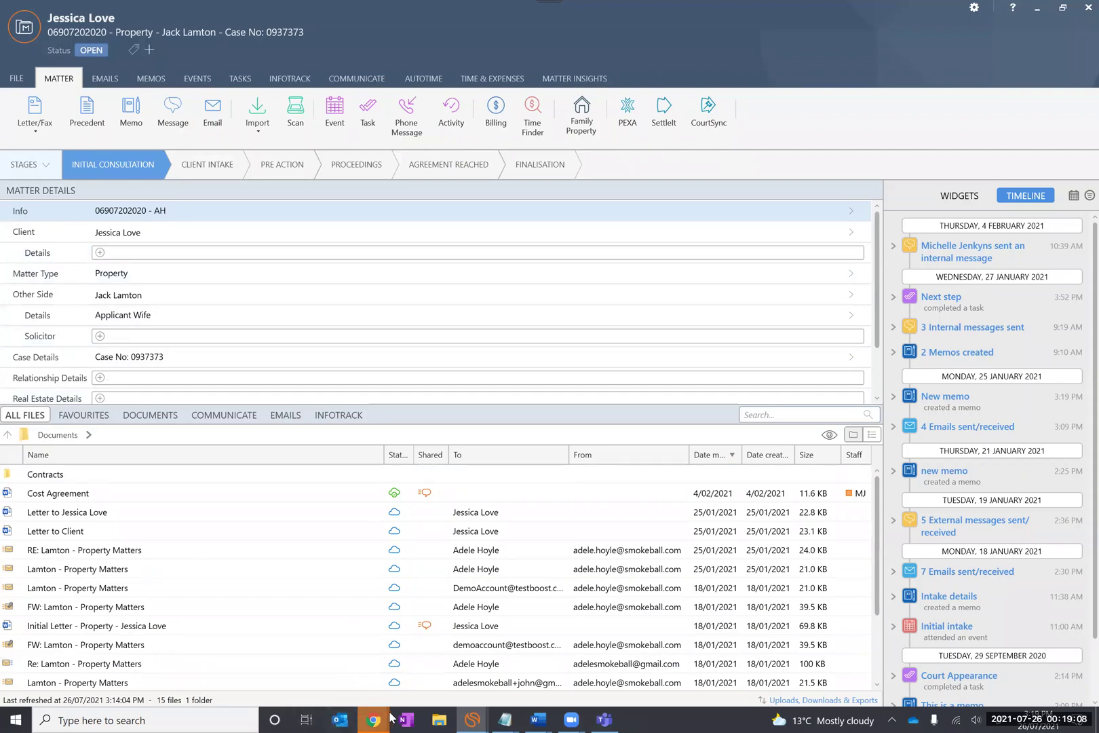
mouse_move(377, 719)
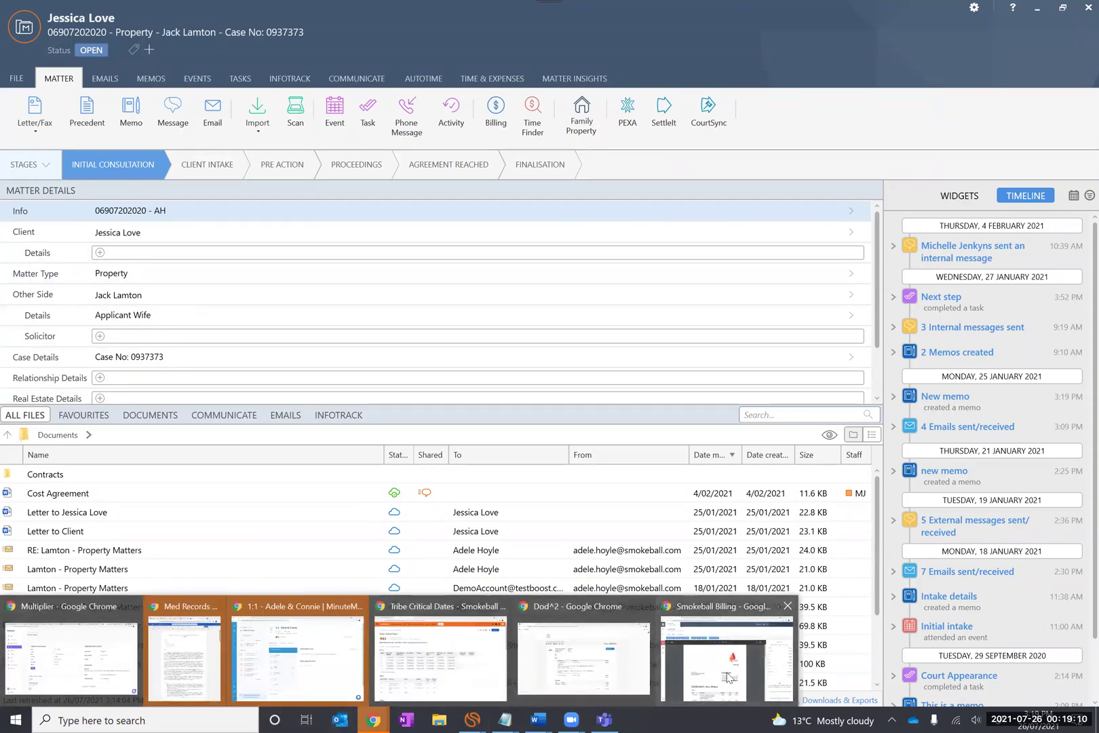
Bring the Smokeball Billing browser window forward and open the account settings menu.
left_click(713, 645)
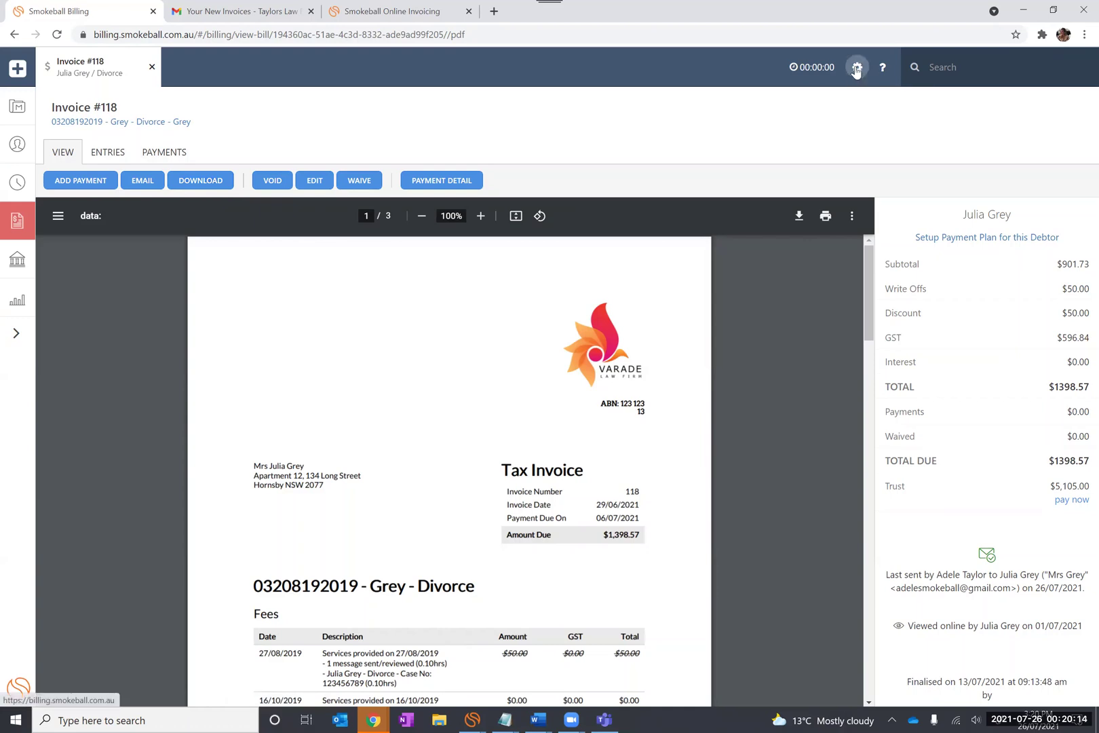
left_click(856, 70)
Go to Firm Settings and show the Email Templates page for invoices.
left_click(882, 129)
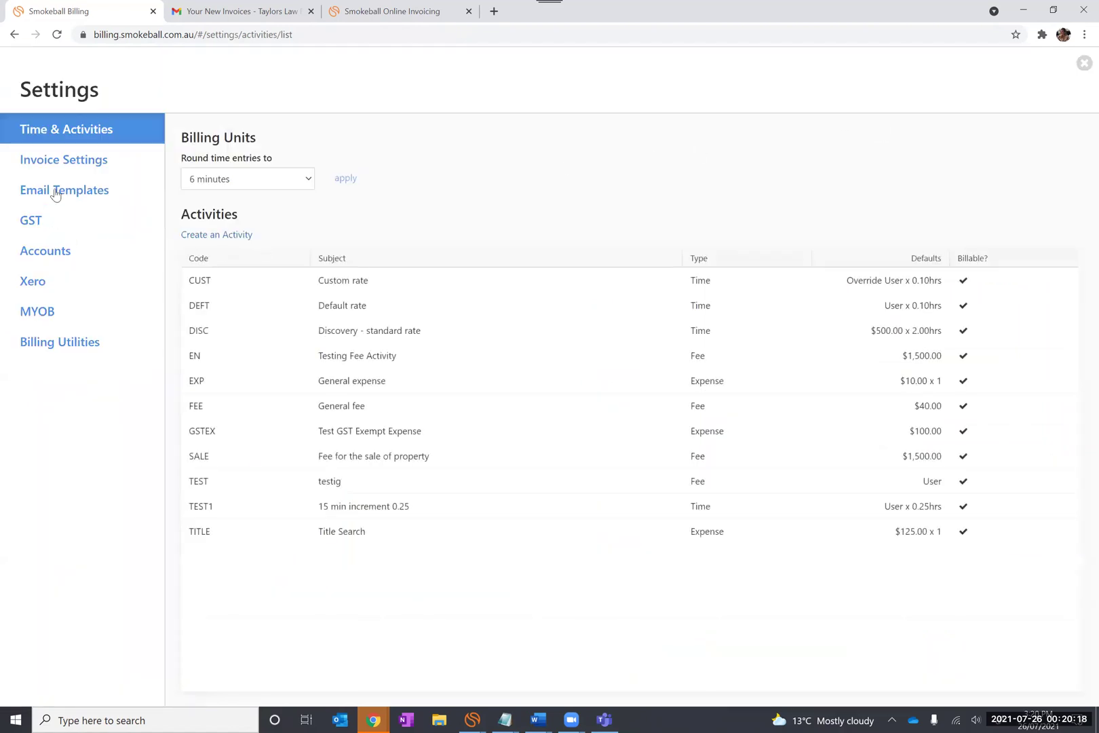
left_click(56, 195)
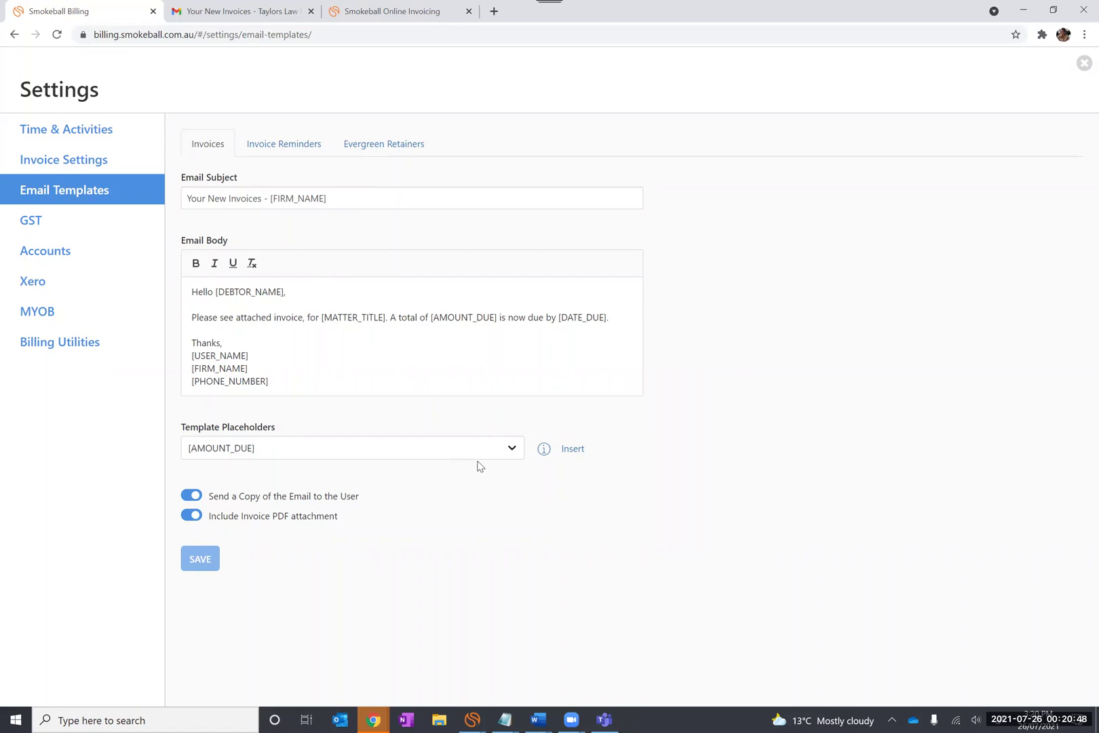
Open the invoice template's placeholder list and place the cursor after the [USER_NAME] line.
left_click(510, 449)
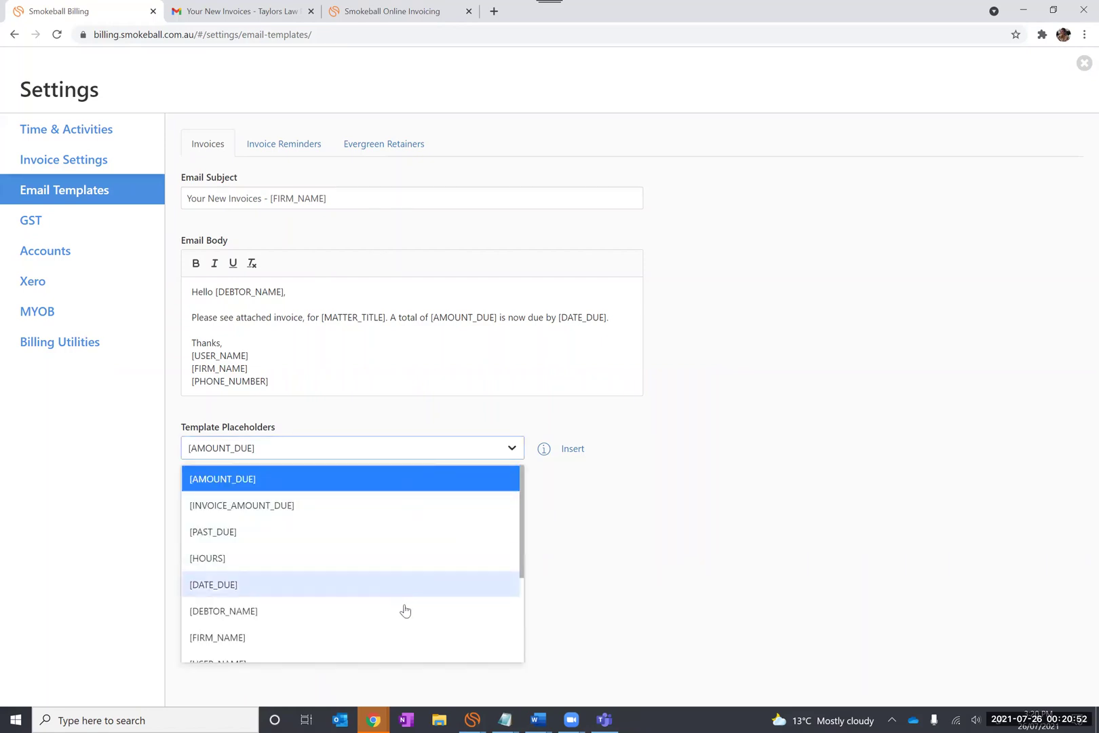
left_click(413, 349)
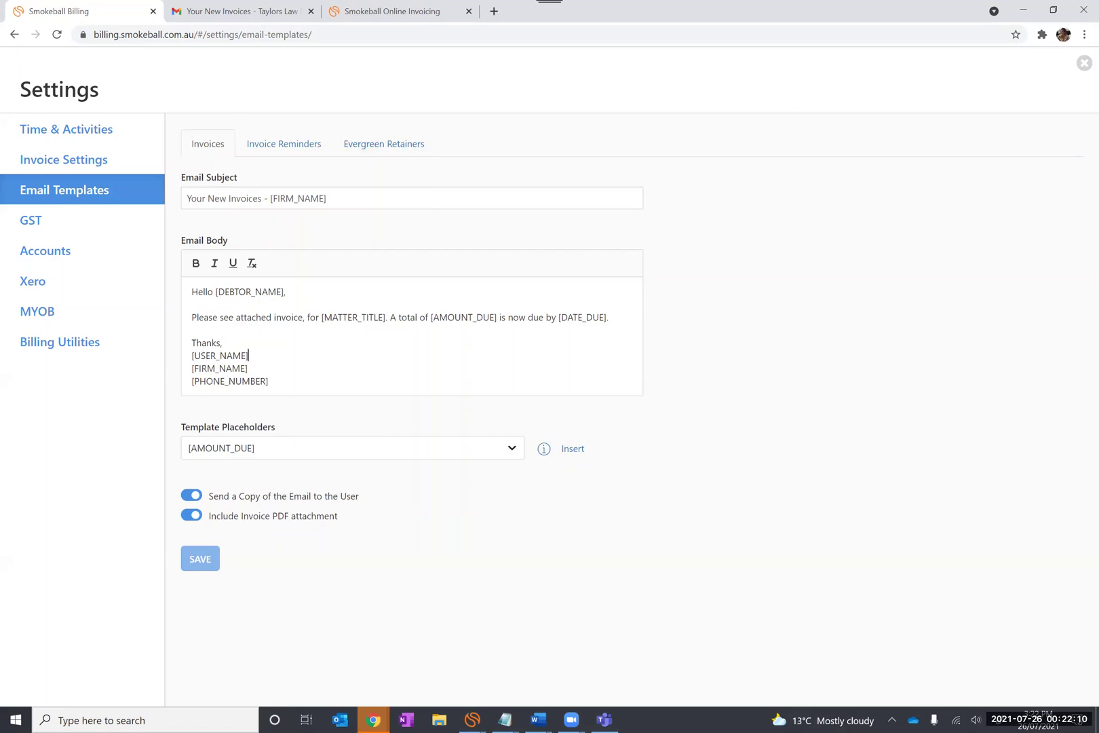
Close Settings to return to Invoice #118 with its $1398.57 total due.
left_click(1083, 64)
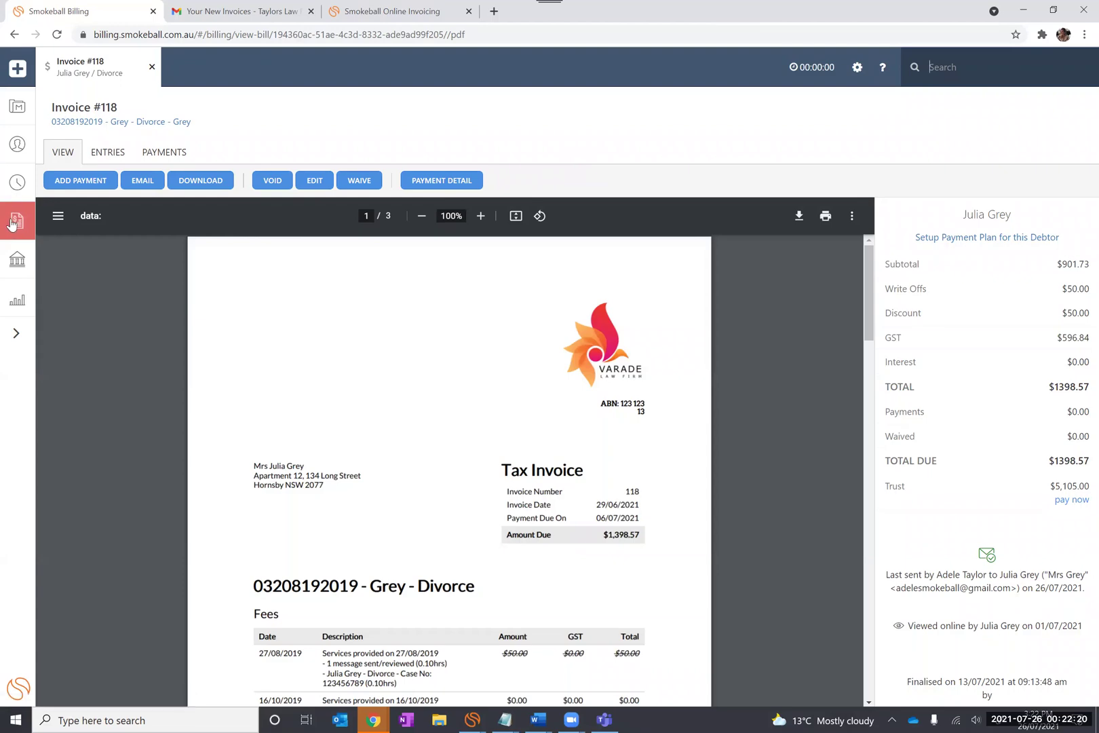
Create a draft invoice for the unbilled sale matter, marked FINAL with 'Email this Invoice now' ticked.
left_click(16, 216)
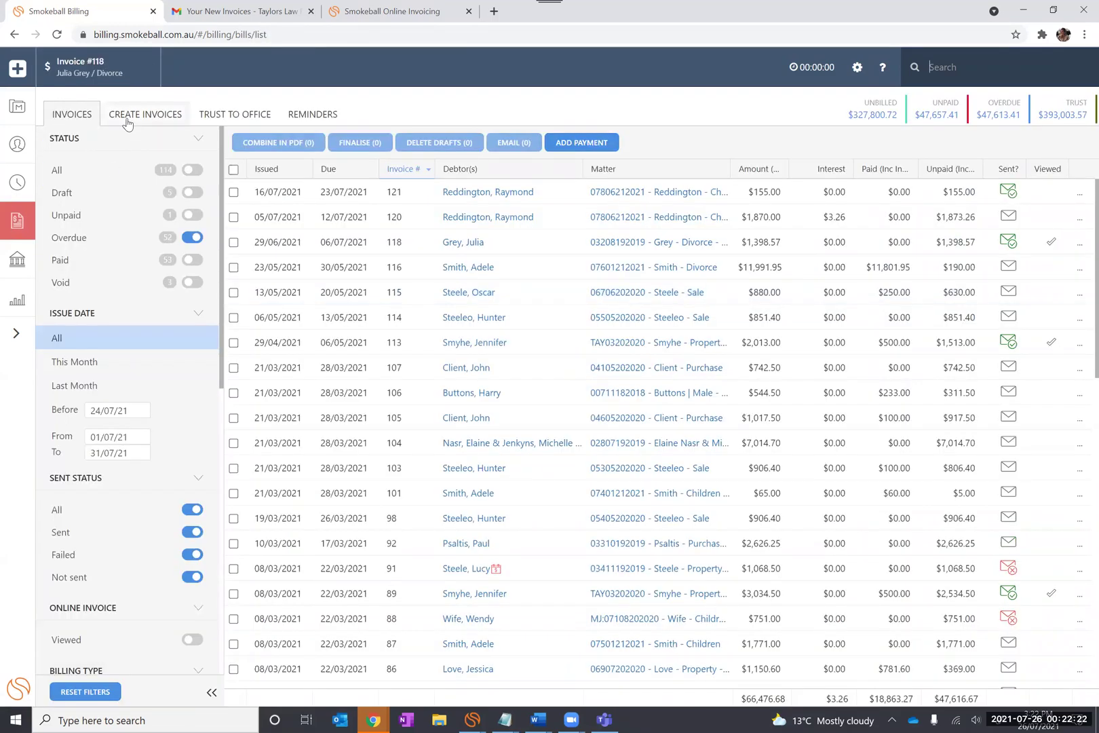
left_click(127, 115)
left_click(234, 218)
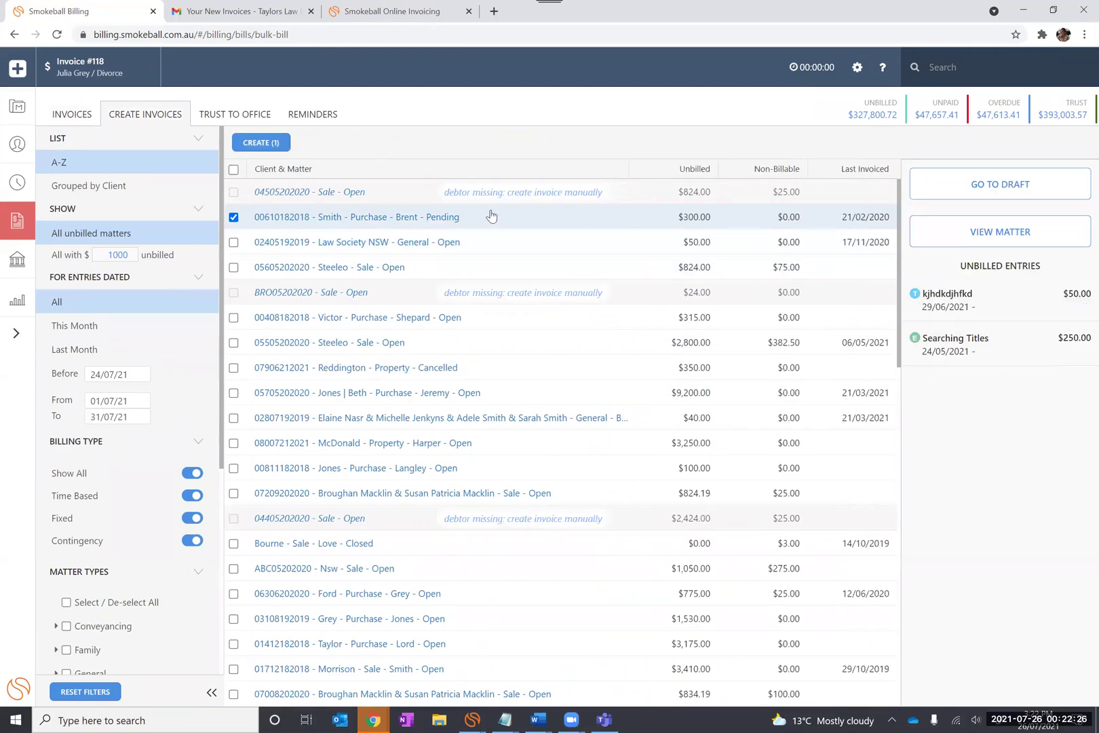
left_click(233, 217)
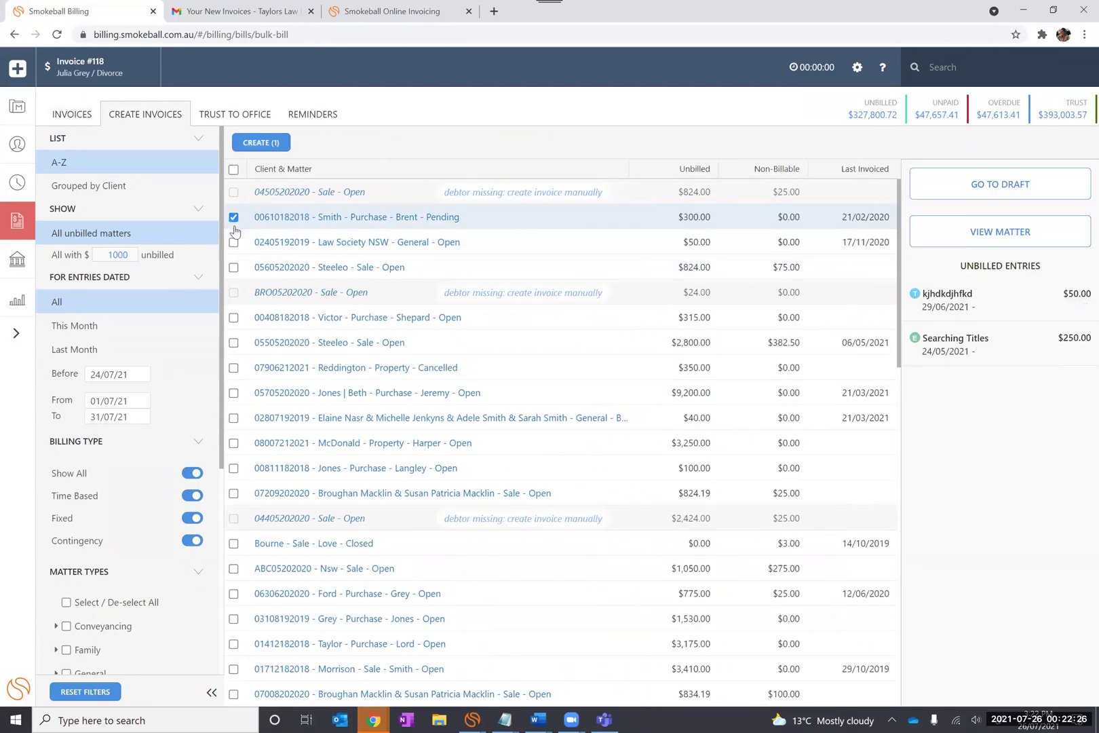
left_click(234, 268)
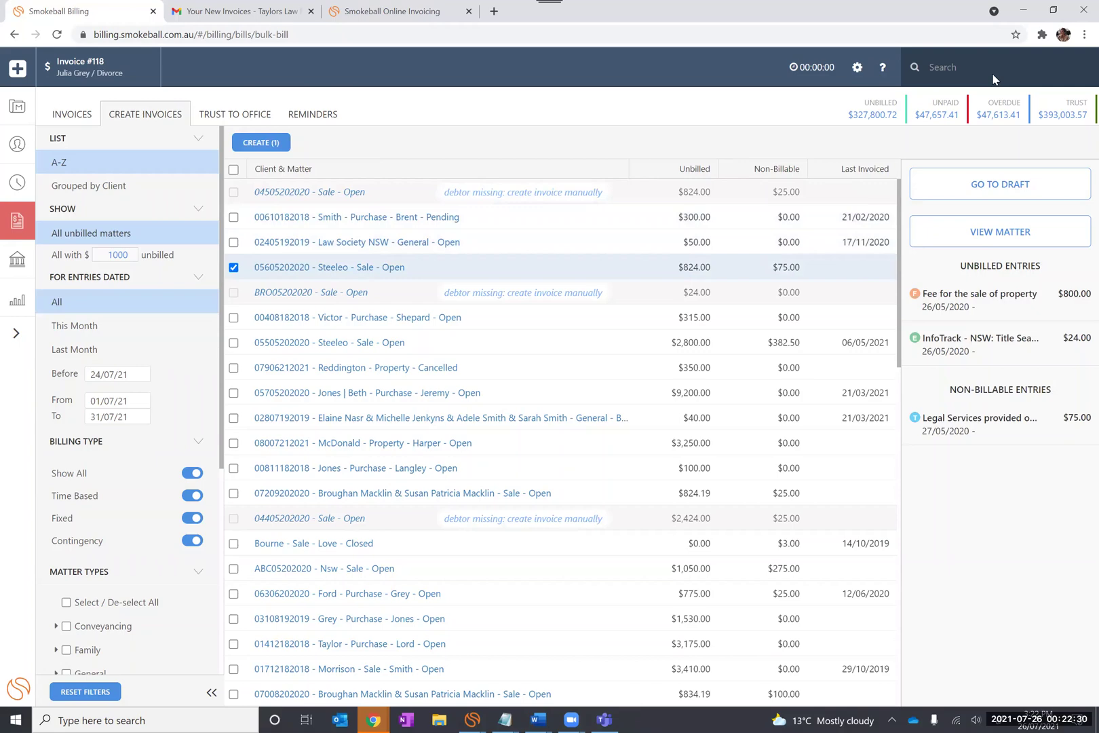
left_click(1000, 183)
left_click(1003, 313)
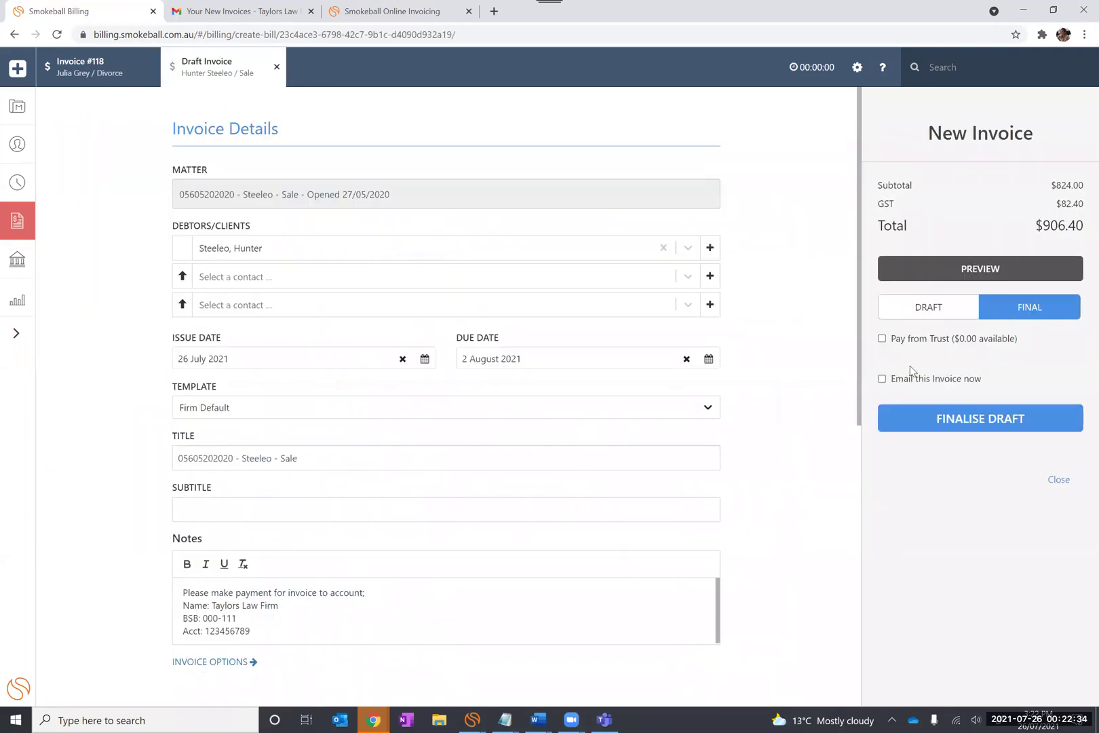
left_click(882, 379)
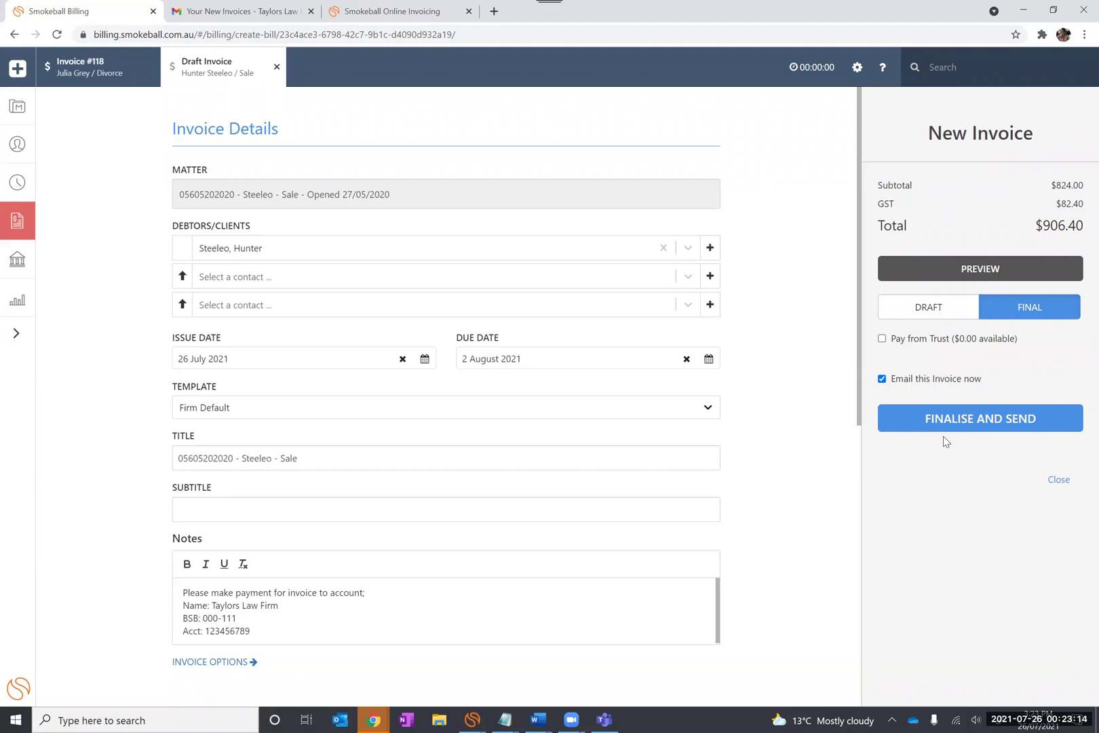
Preview Invoice #118's email with real values, return to the editable template, and close without sending.
left_click(94, 75)
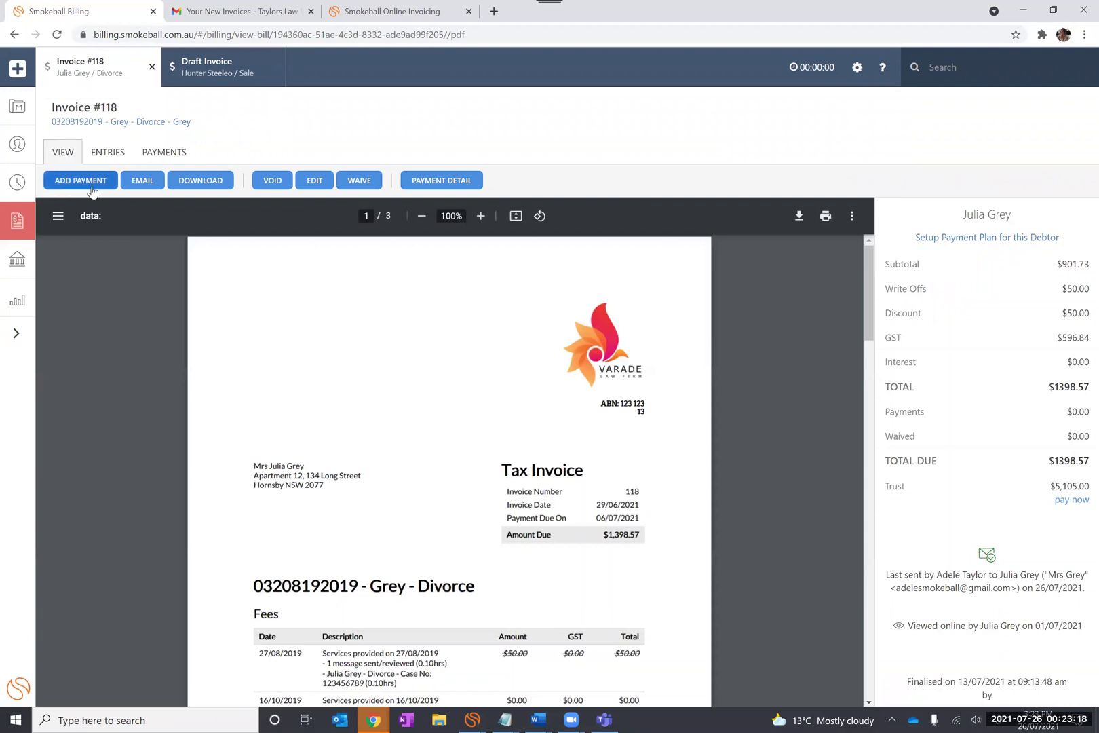
left_click(150, 185)
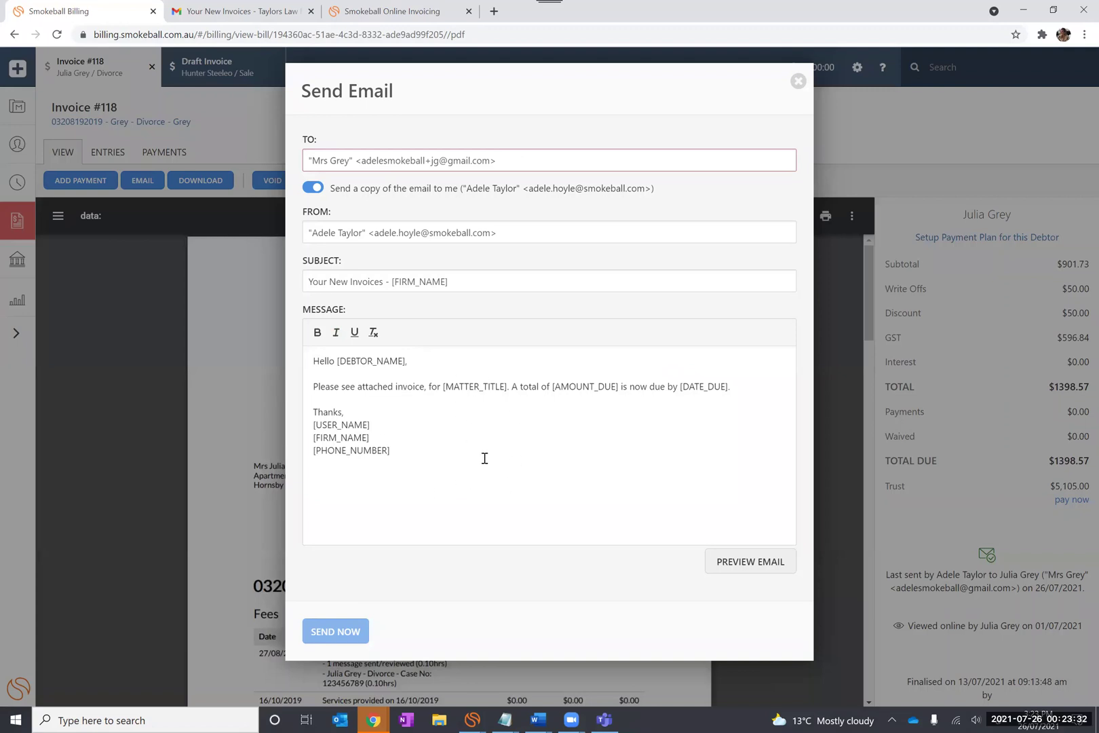
left_click(760, 568)
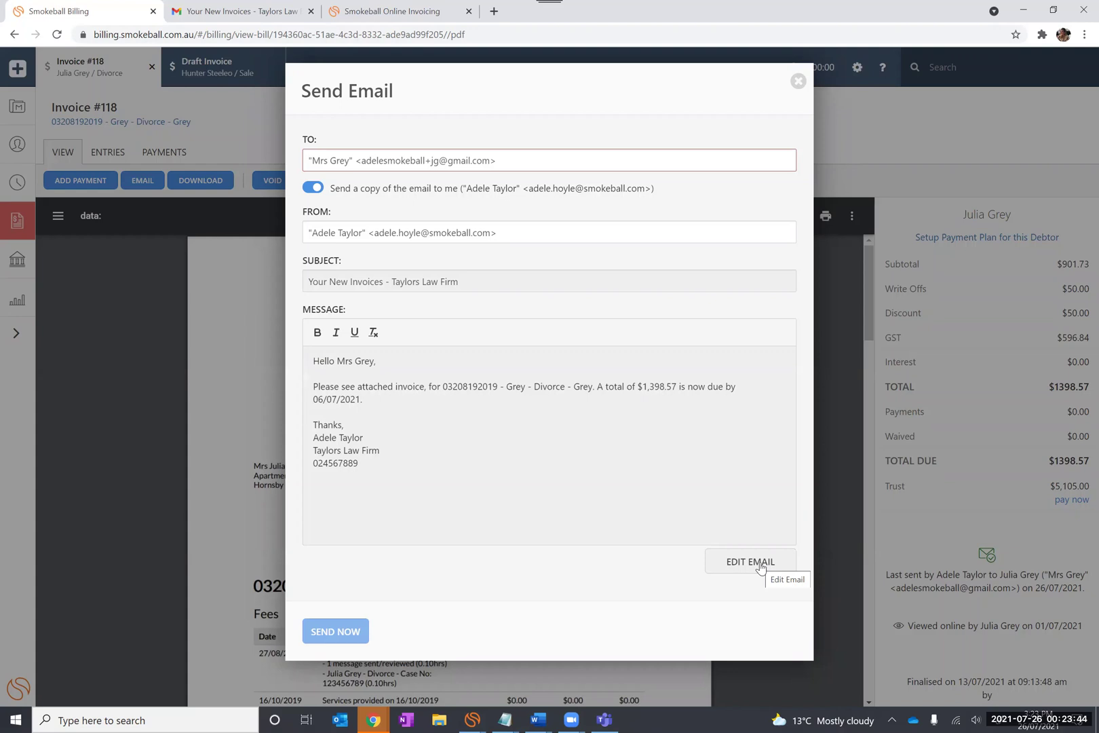
left_click(760, 567)
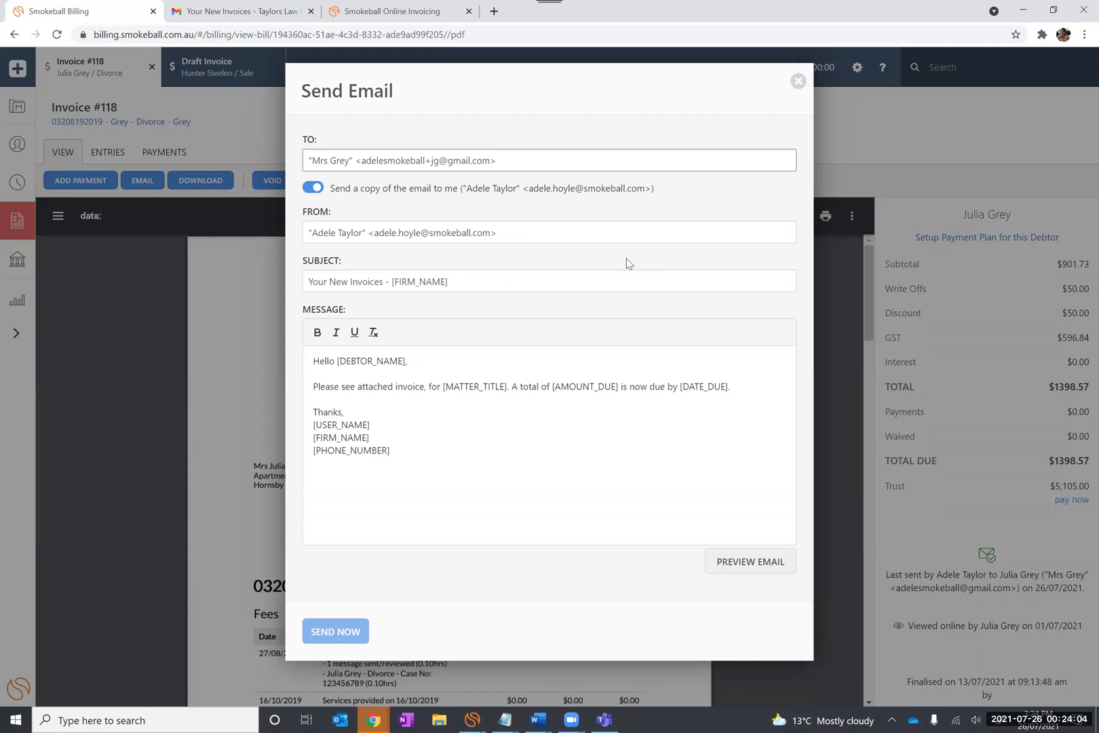
left_click(798, 82)
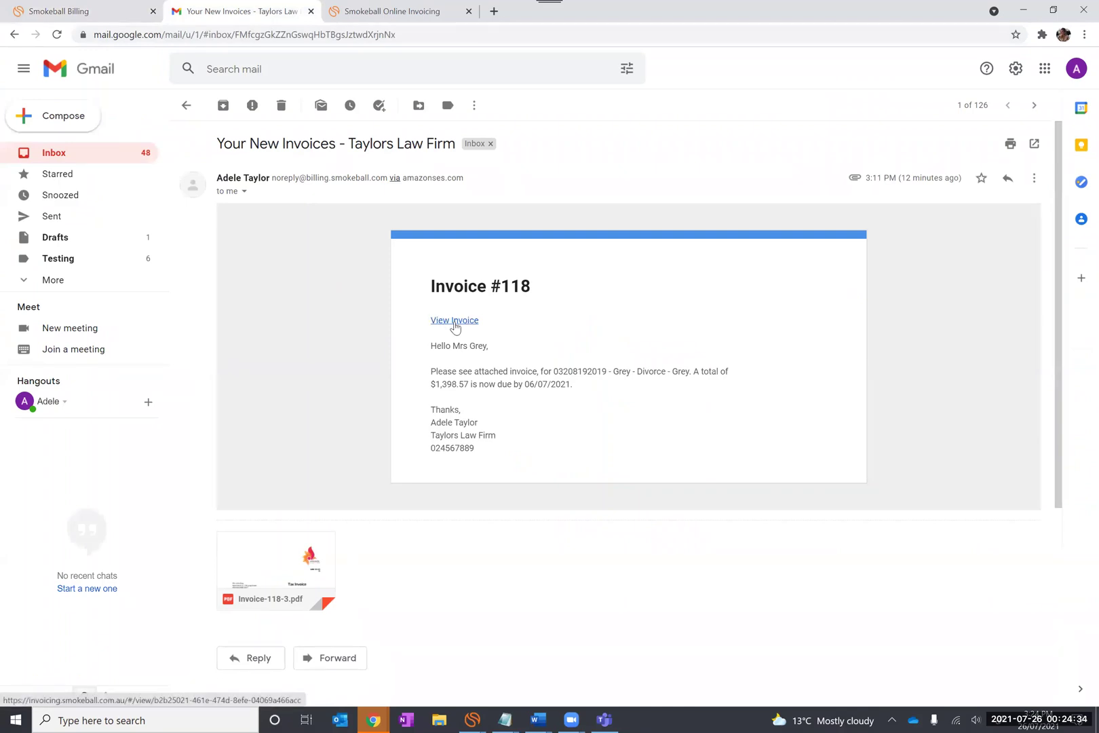
Open the online Invoice 118 from the email, then expand and collapse the second timekeeper's time entries.
left_click(454, 322)
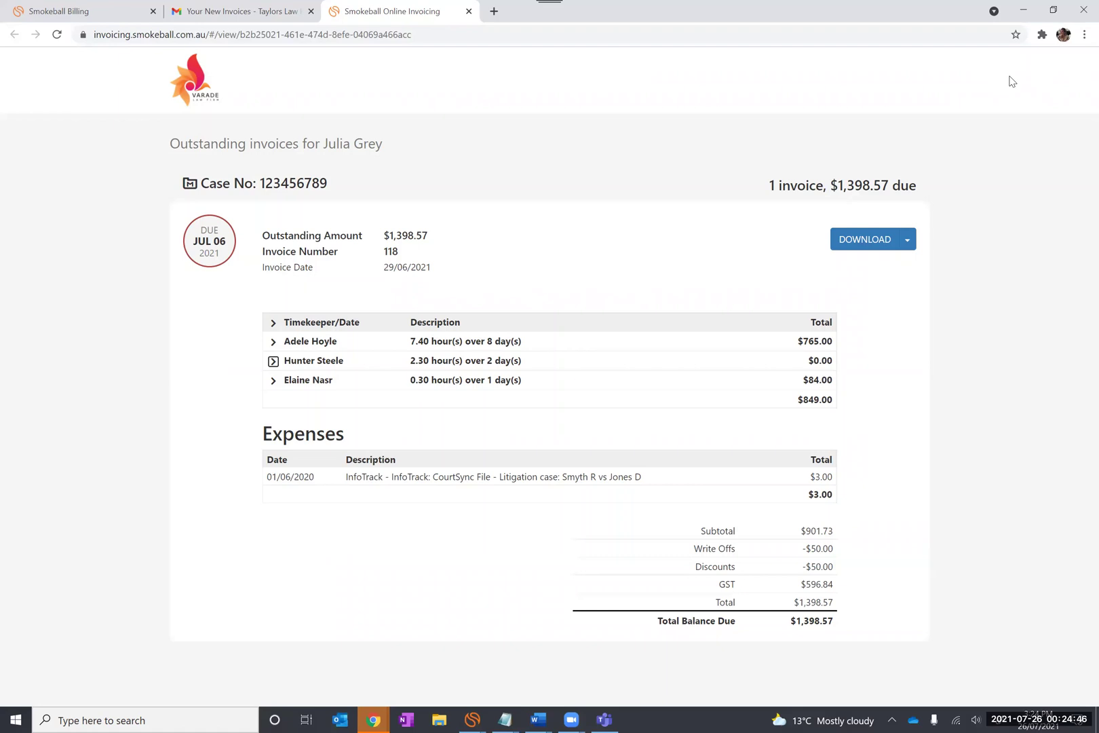
left_click(273, 361)
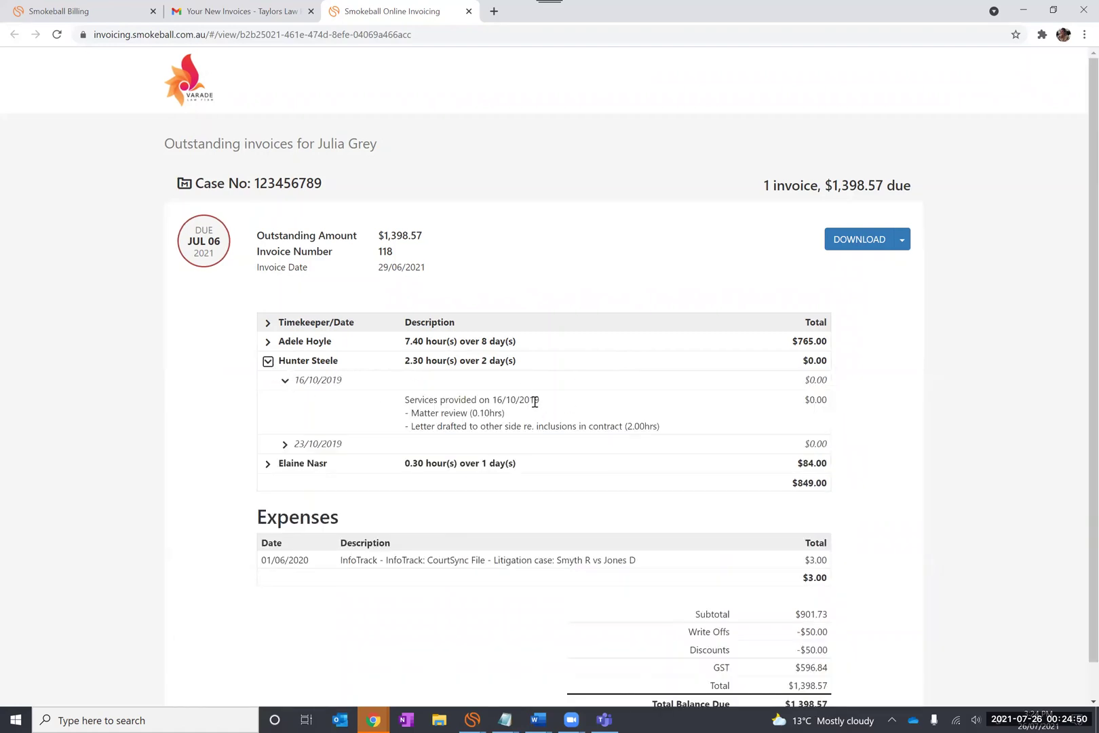
scroll(659, 453, "down", 1)
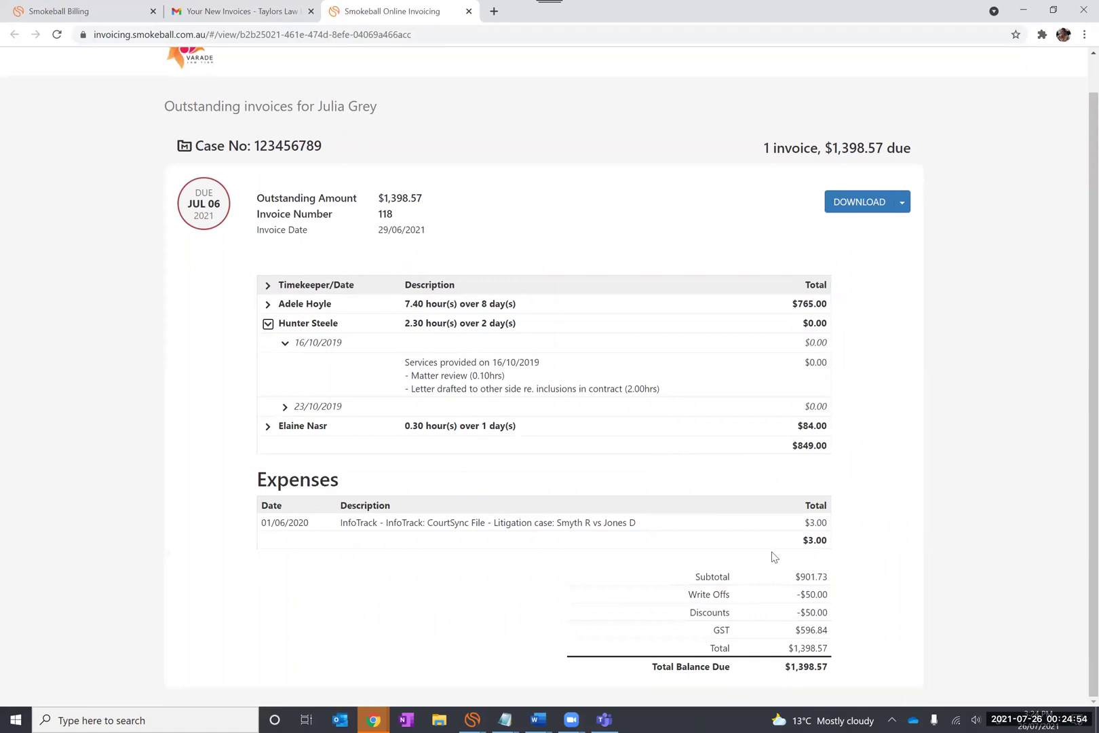
scroll(773, 559, "up", 1)
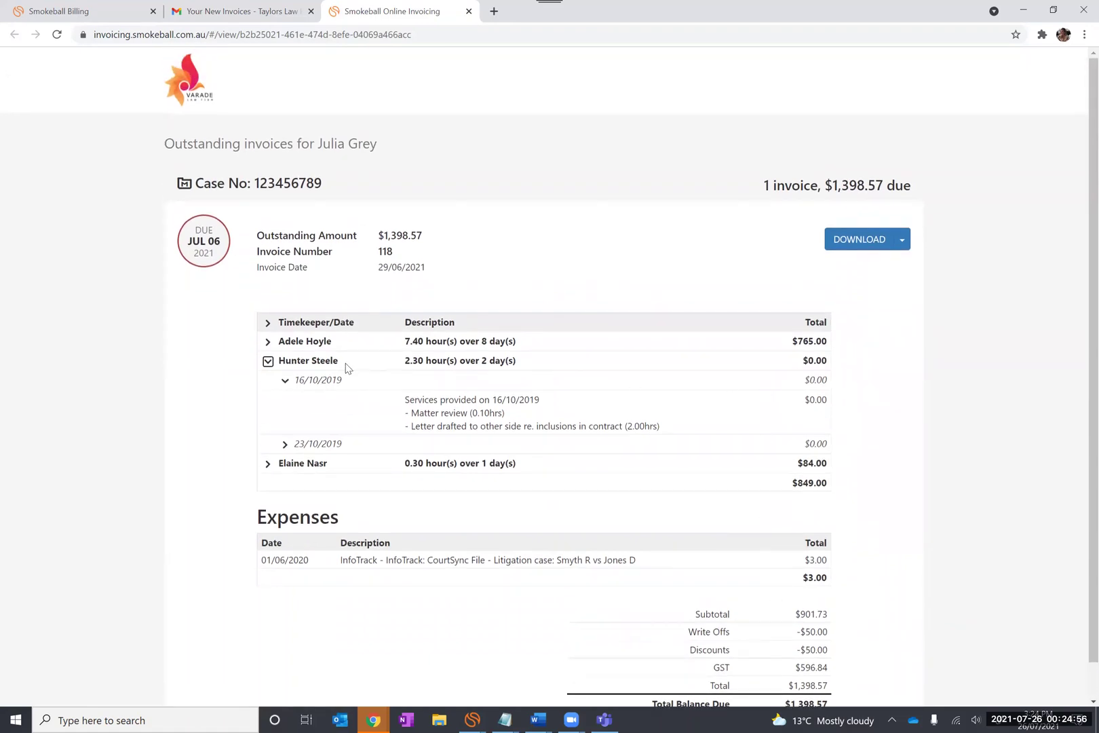
left_click(268, 363)
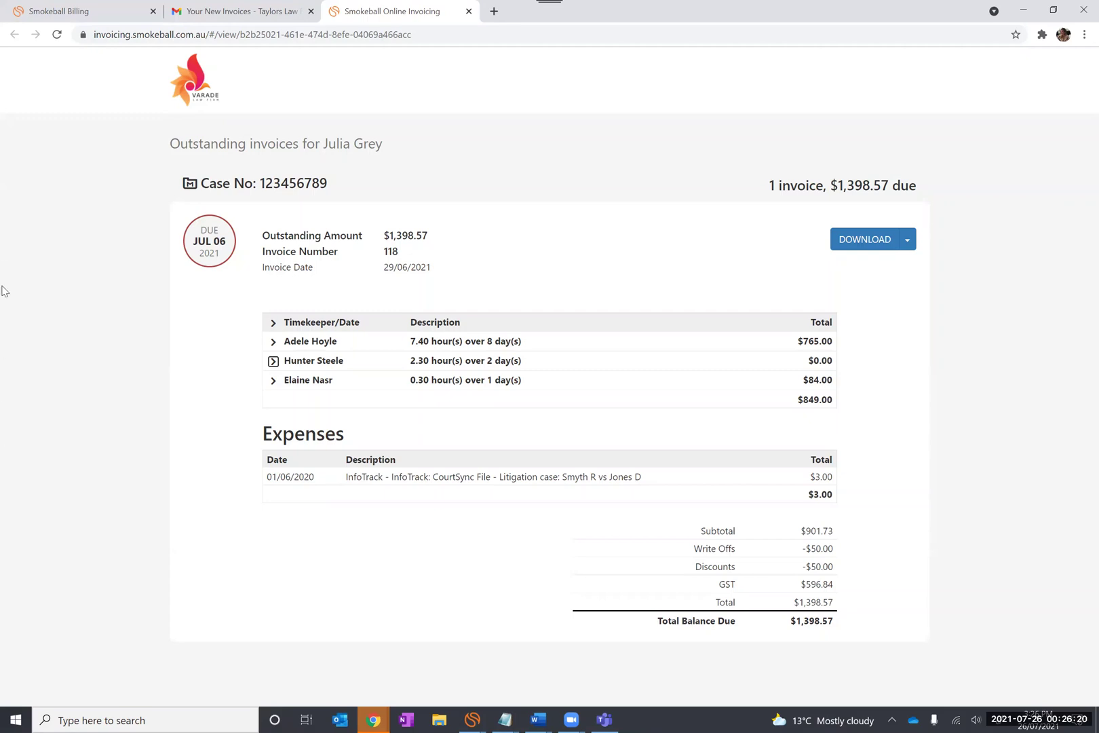
Switch to the property matter window, check its Billing tab shows Time Based at 10,000.00, then close.
left_click(472, 719)
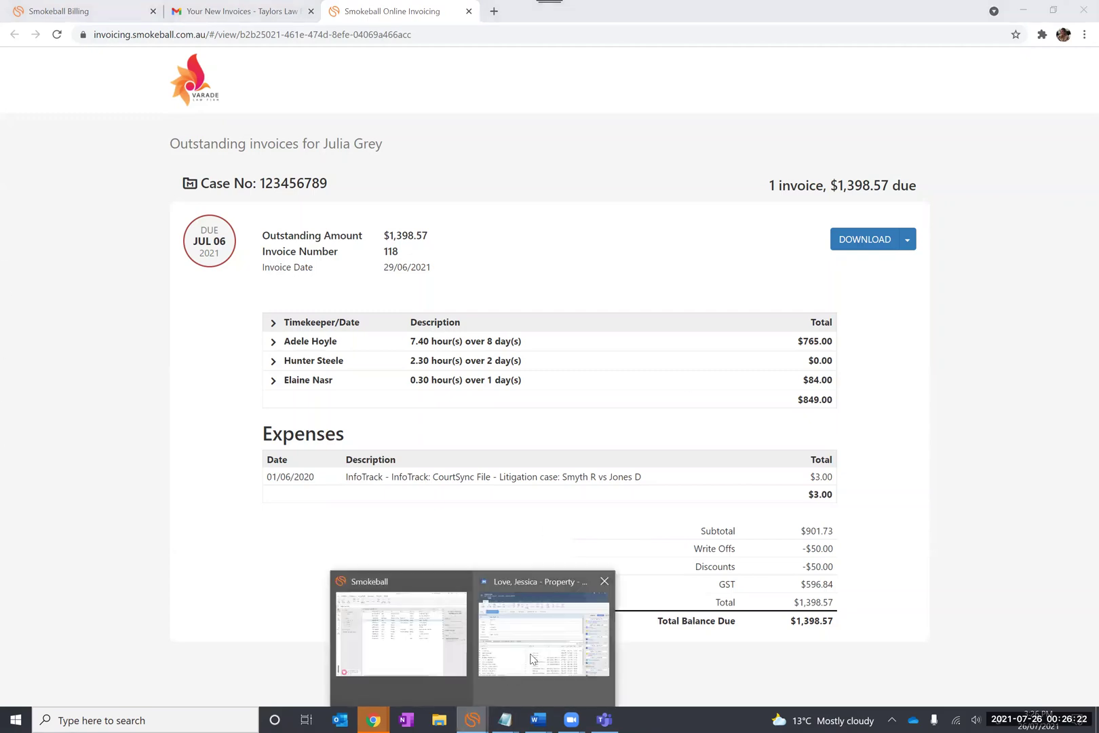
left_click(531, 658)
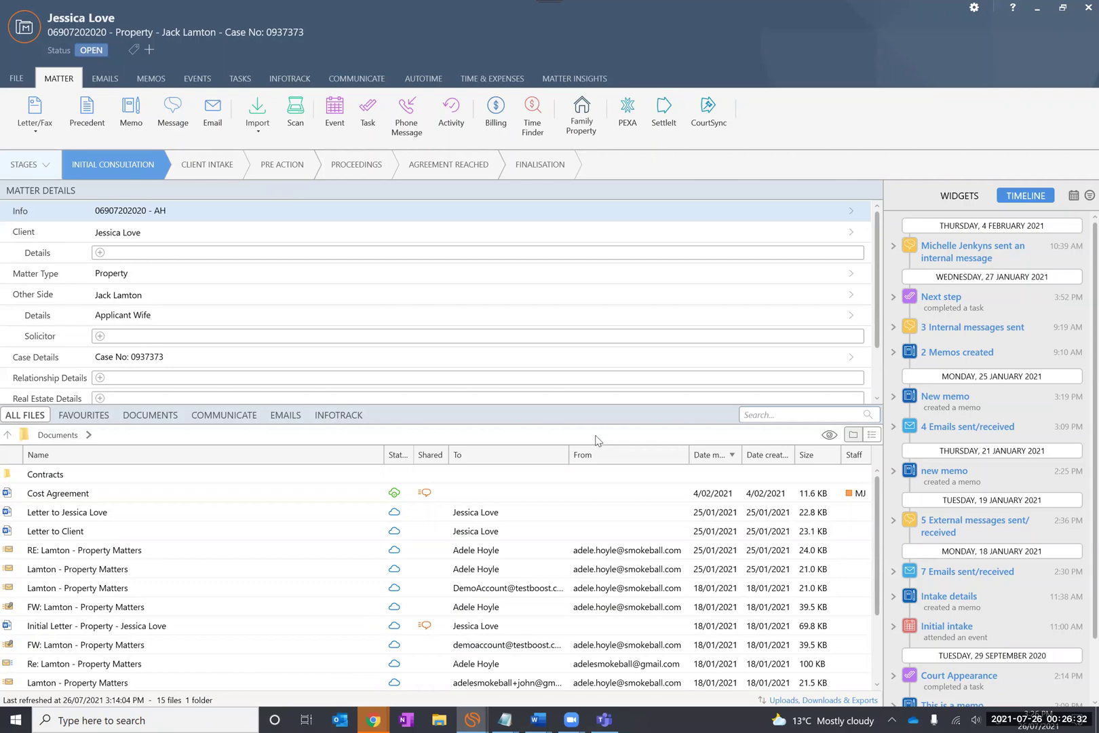
left_click(852, 214)
left_click(434, 174)
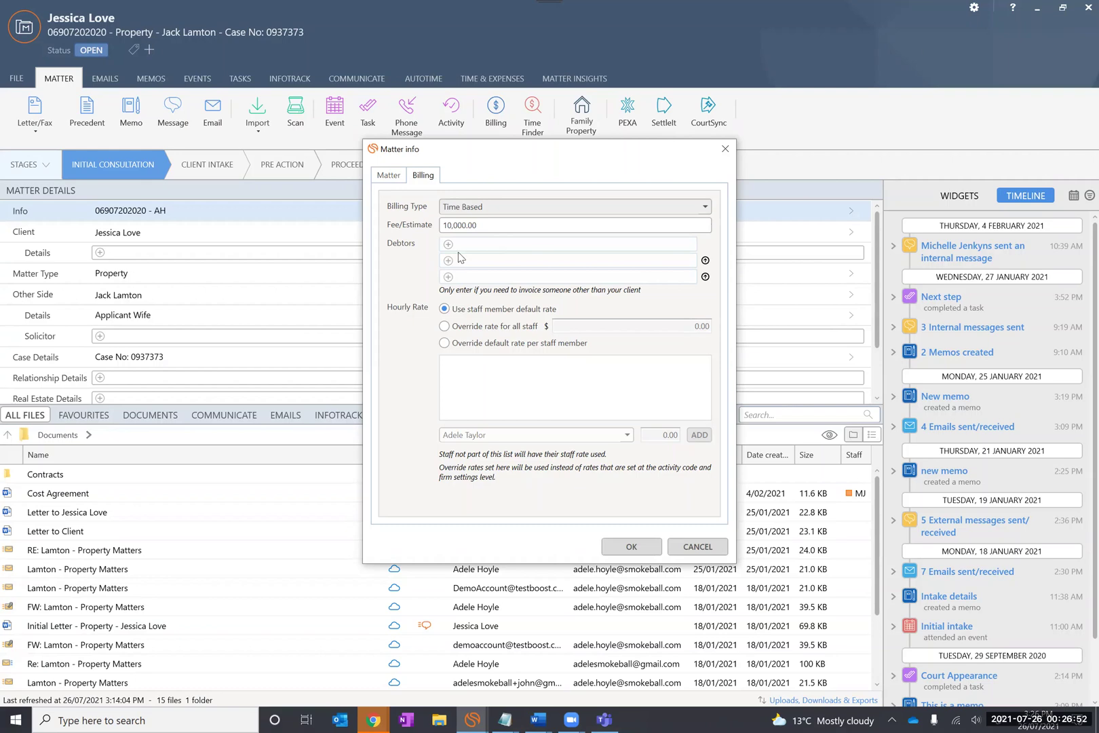
left_click(724, 150)
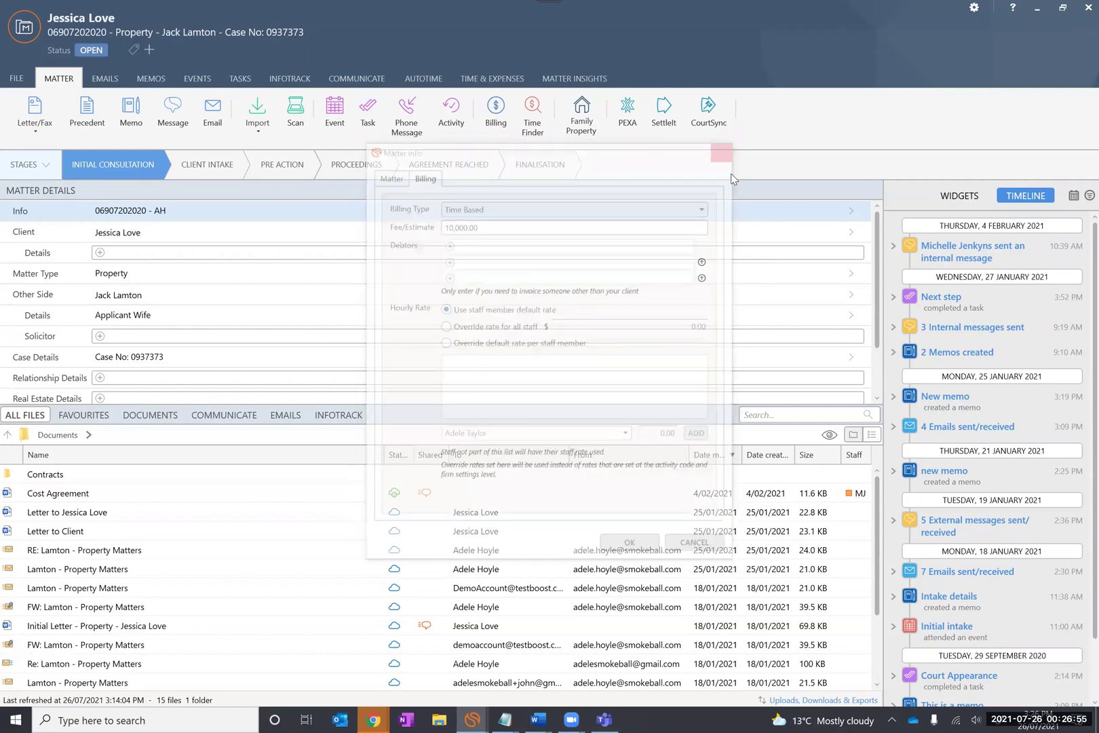
Display the WIDGETS panel's Billing widget: trust $295.00, unbilled $125.00, unpaid $369.00.
left_click(953, 195)
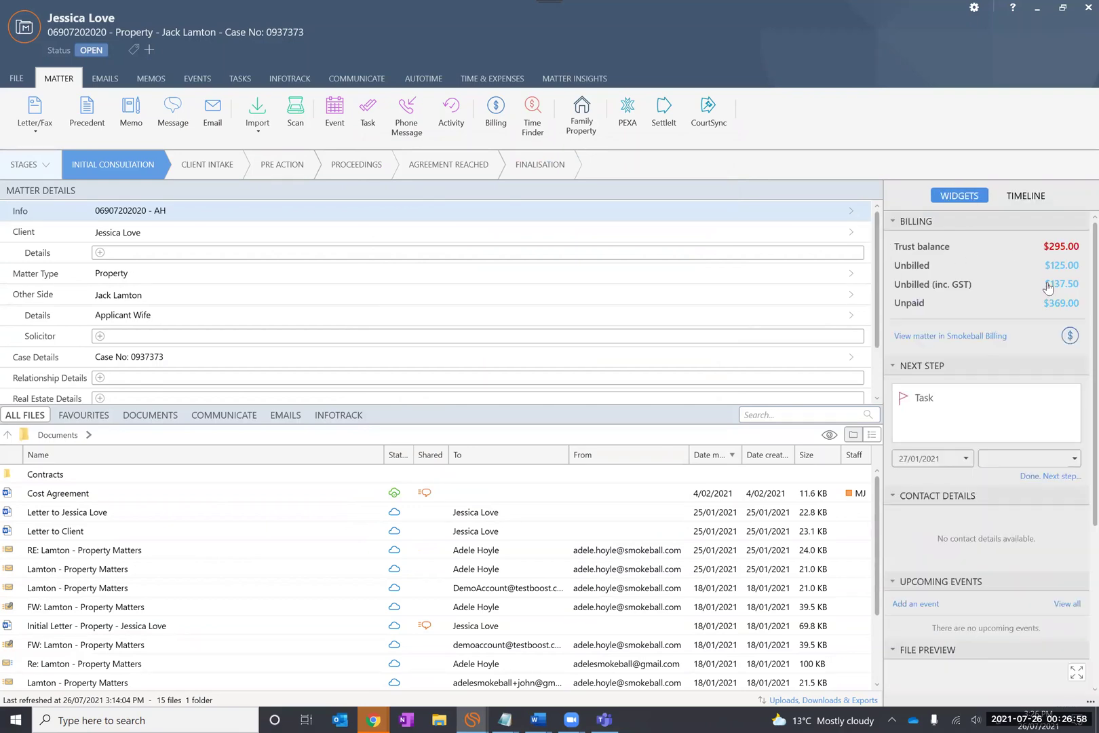